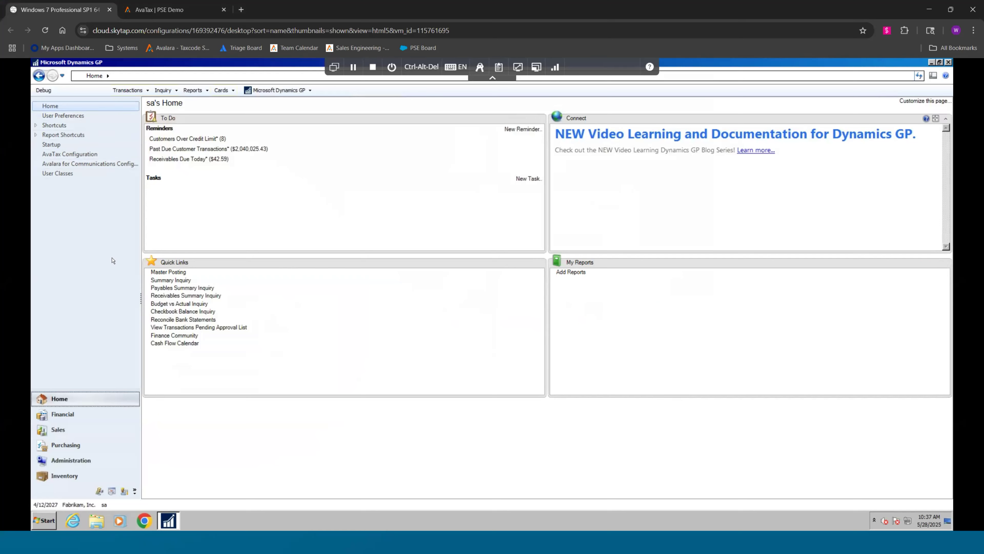
Open Receivings Transaction Entry from Purchasing and start a new receipt of type Shipment/Invoice
left_click(65, 445)
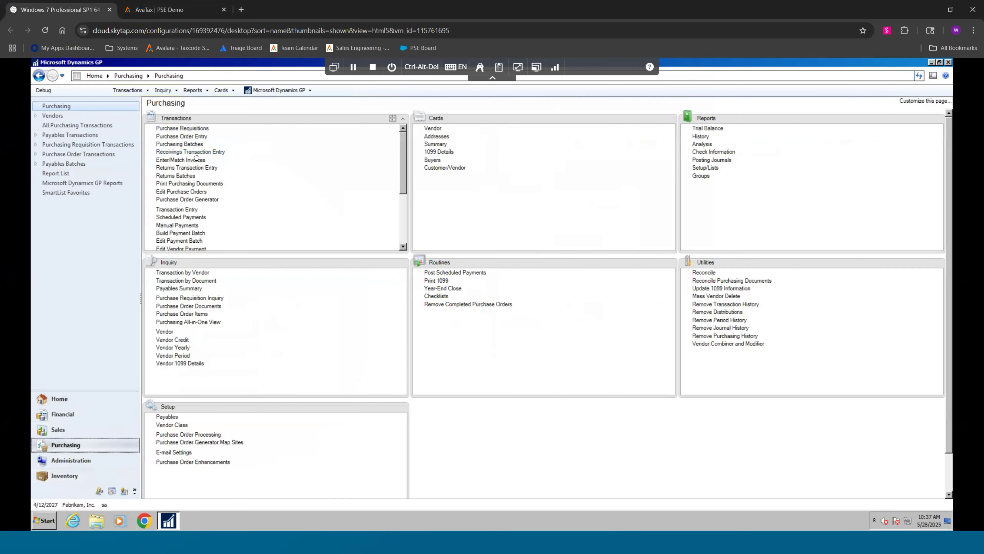
left_click(210, 152)
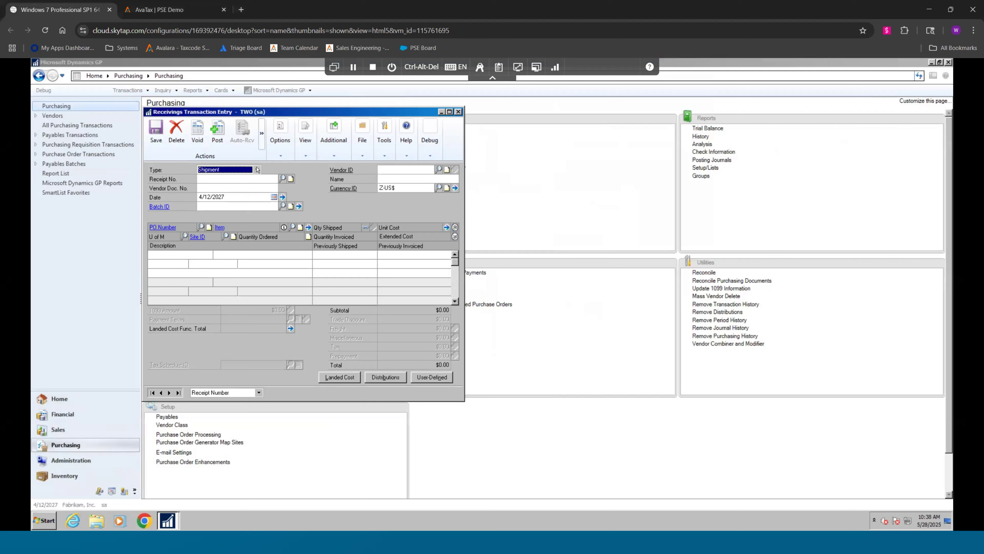
left_click(255, 169)
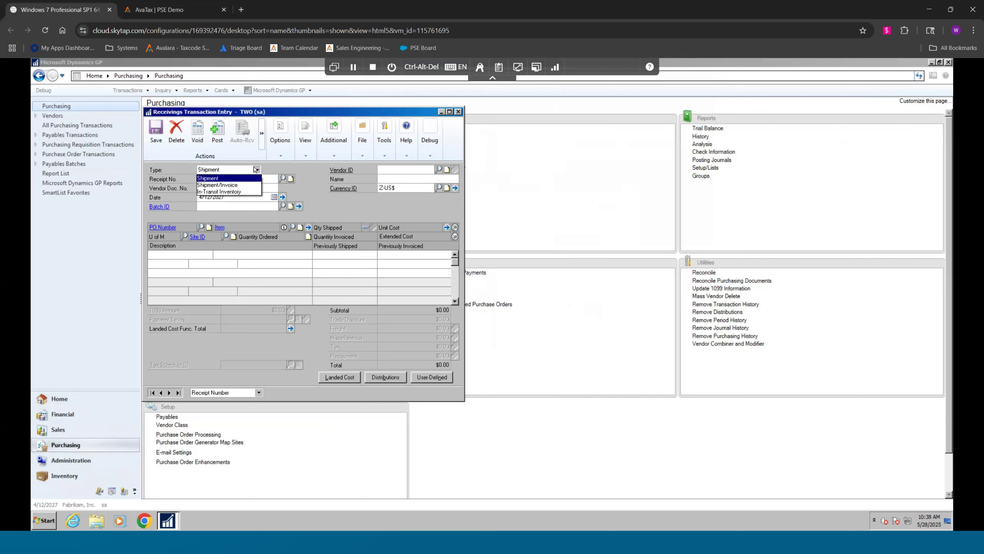
left_click(251, 186)
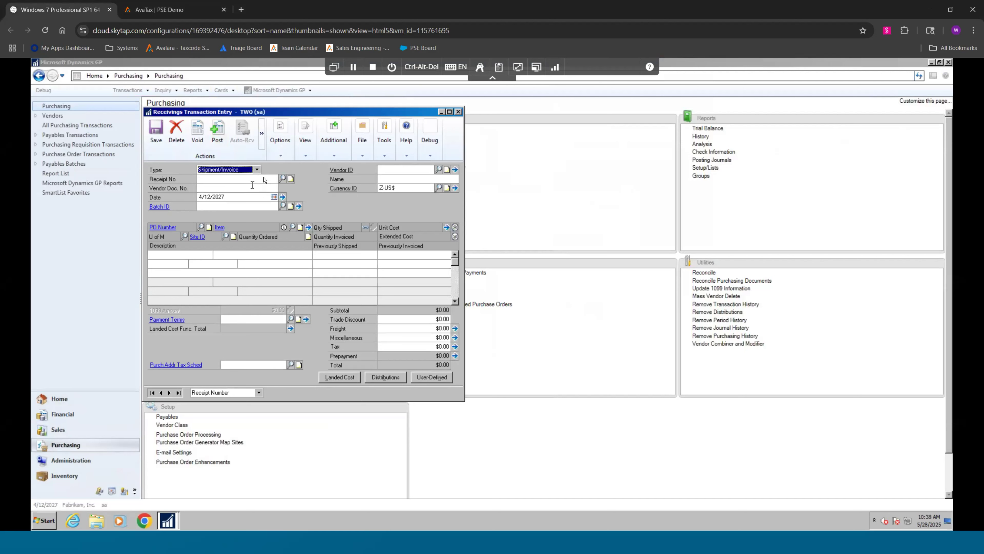
key("Tab")
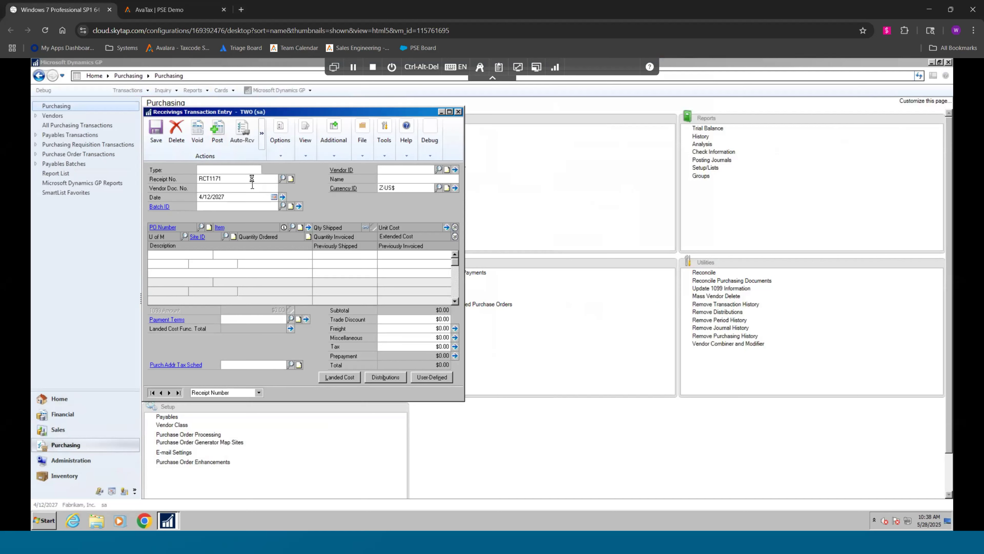
Assign vendor ACETRAVE0001 (A Travel Company) to the receipt
left_click(438, 169)
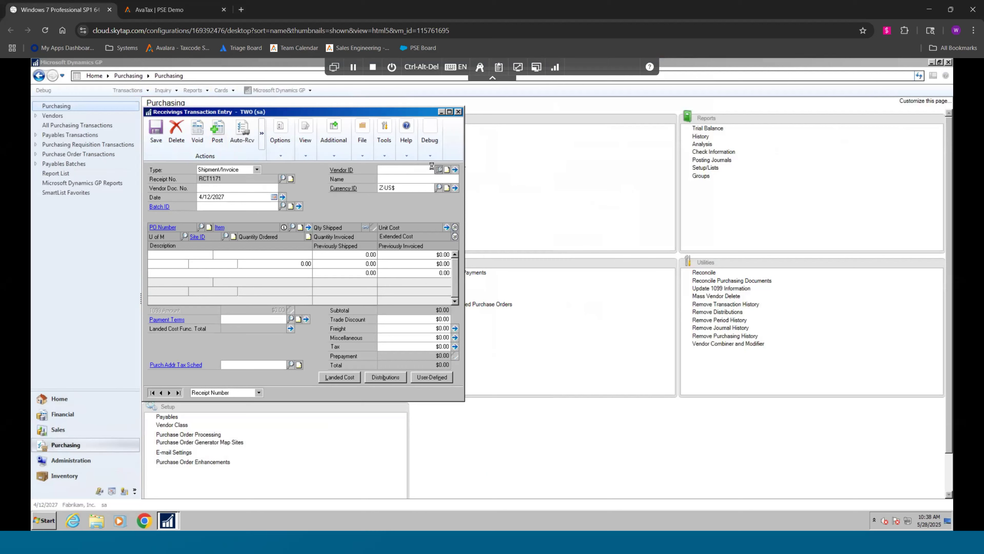
left_click(454, 239)
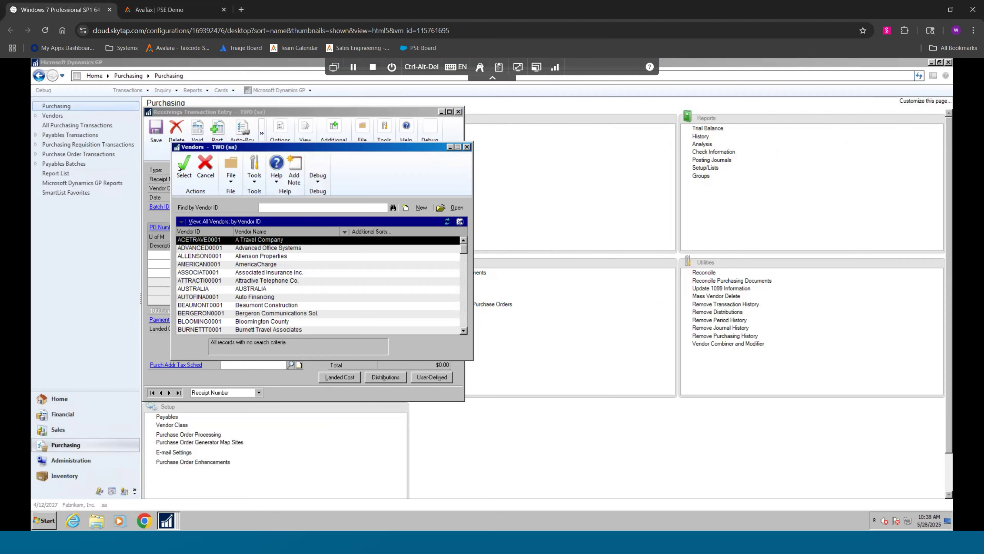
double_click(454, 238)
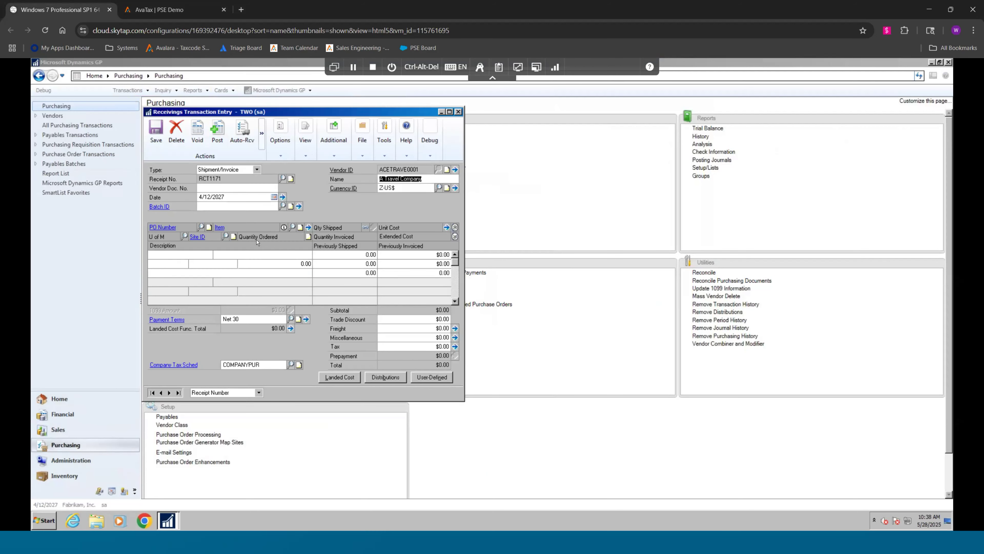
Add item 1-A3261A to the first receipt line with quantity shipped 1 and unit cost $16,000.00
left_click(293, 226)
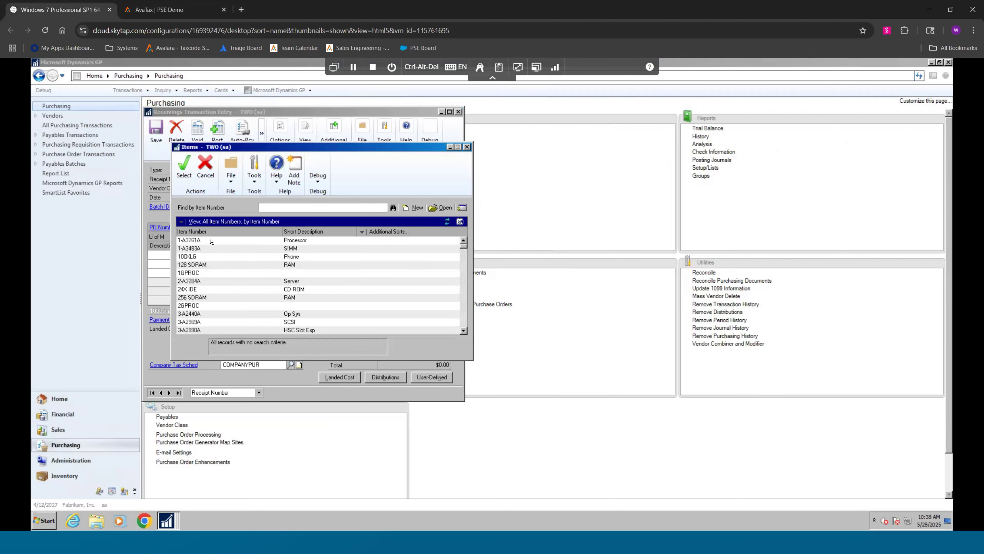
left_click(184, 166)
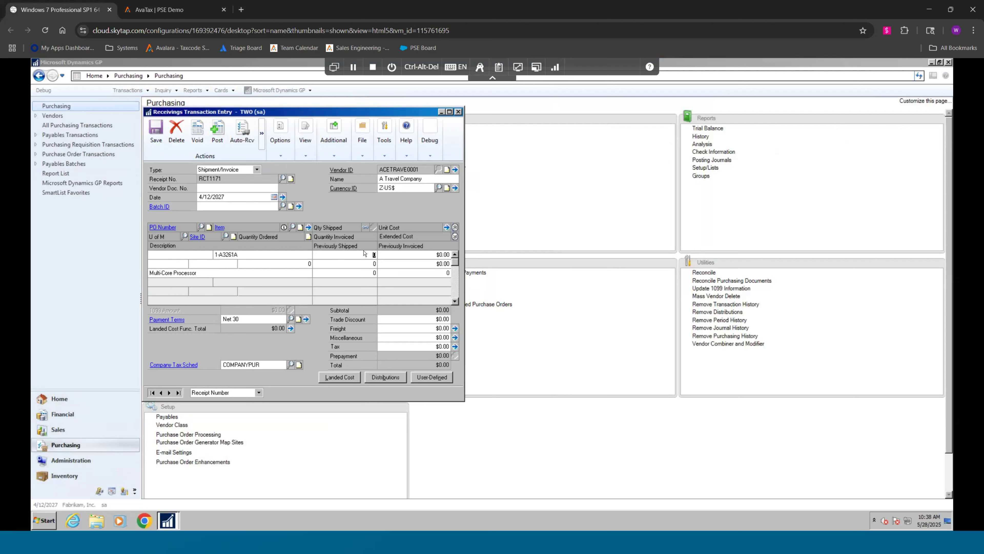
type("1")
key("Tab")
type("16000")
key("Tab")
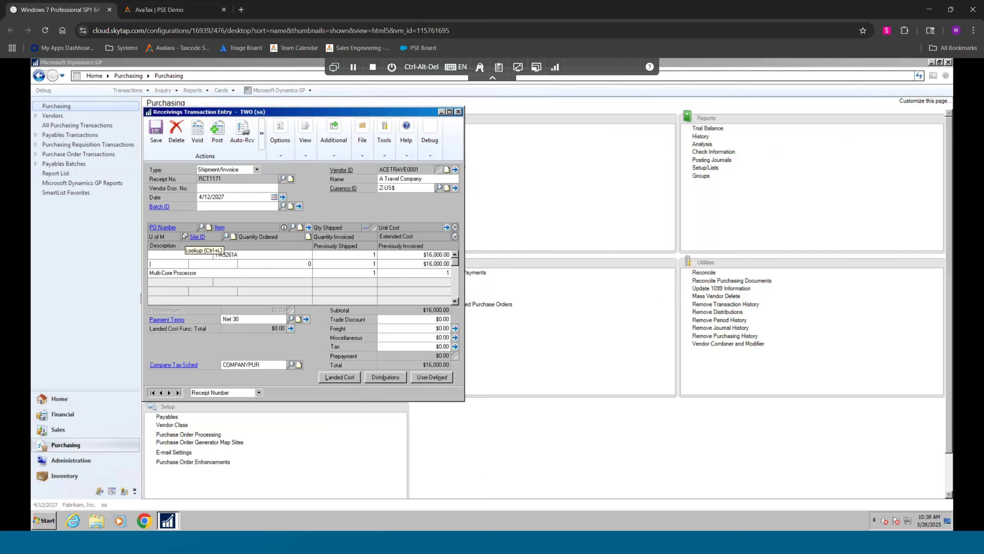
Set the item line's unit of measure to Each and its site to 01-N
left_click(184, 236)
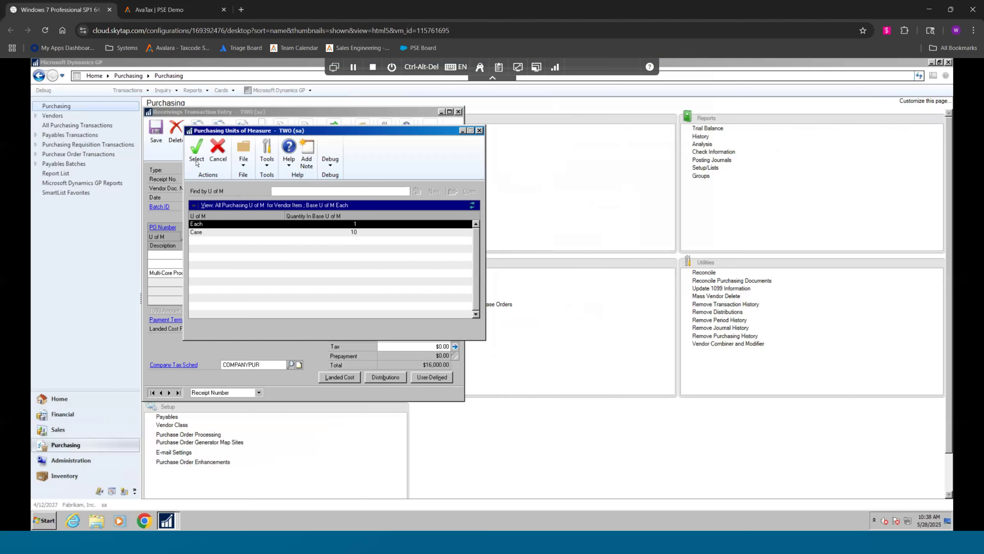
left_click(196, 155)
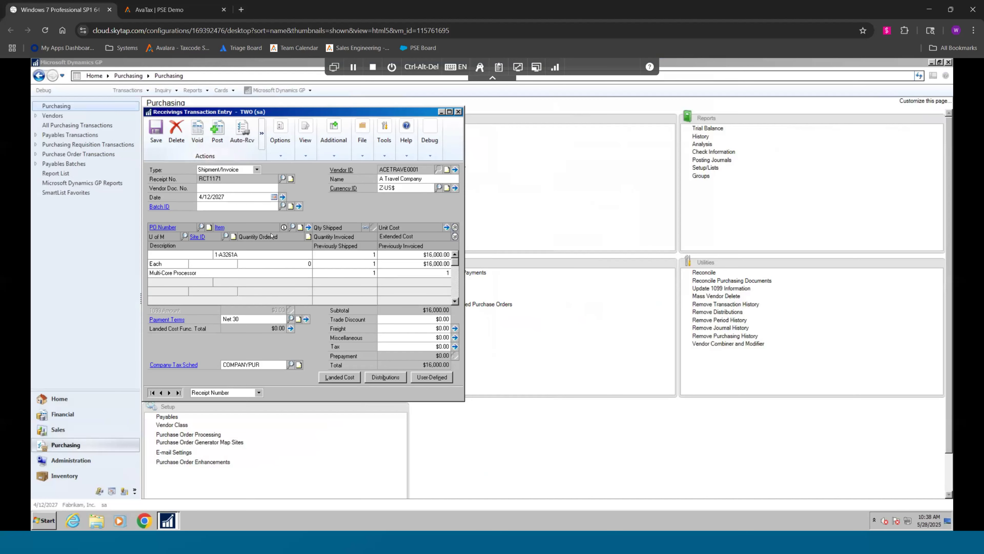
left_click(226, 236)
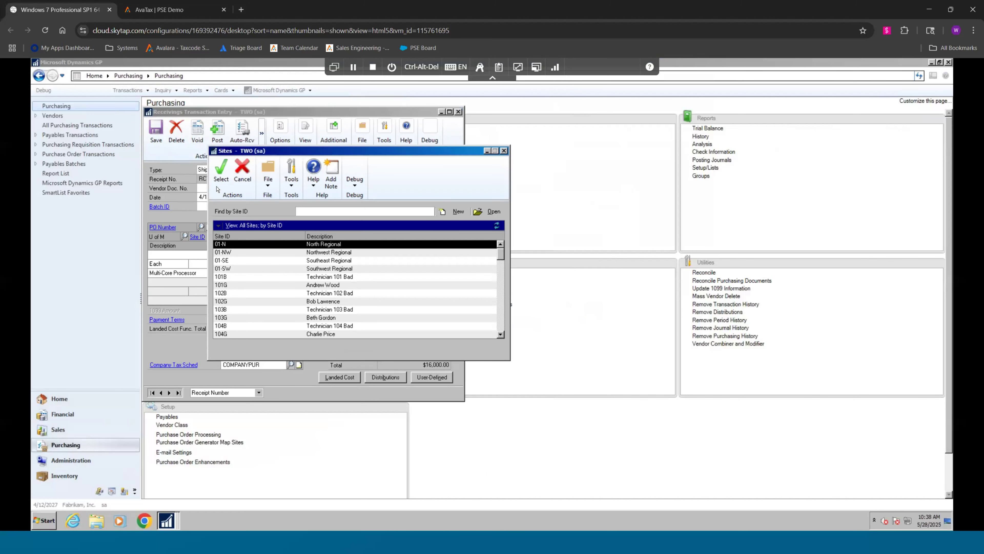
left_click(219, 178)
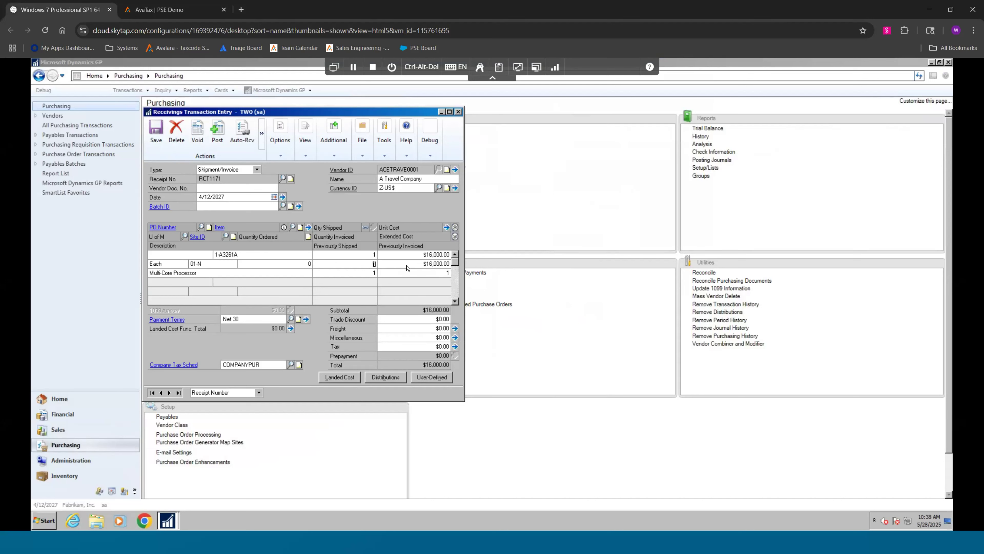
Add the purchase tax detail USASTE+PS6N0 to the receipt's tax summary and verify the receipt's use tax with AvaTax
left_click(455, 346)
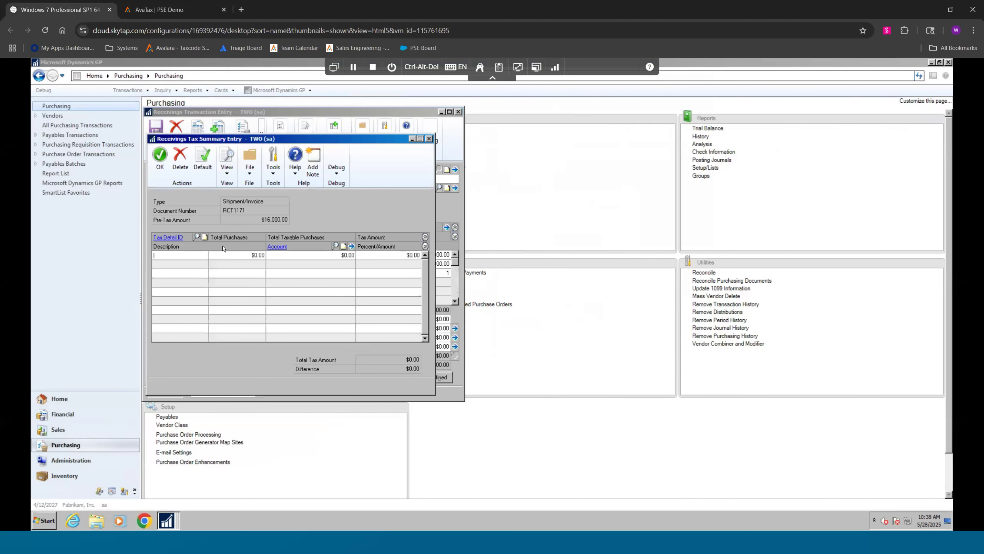
left_click(196, 237)
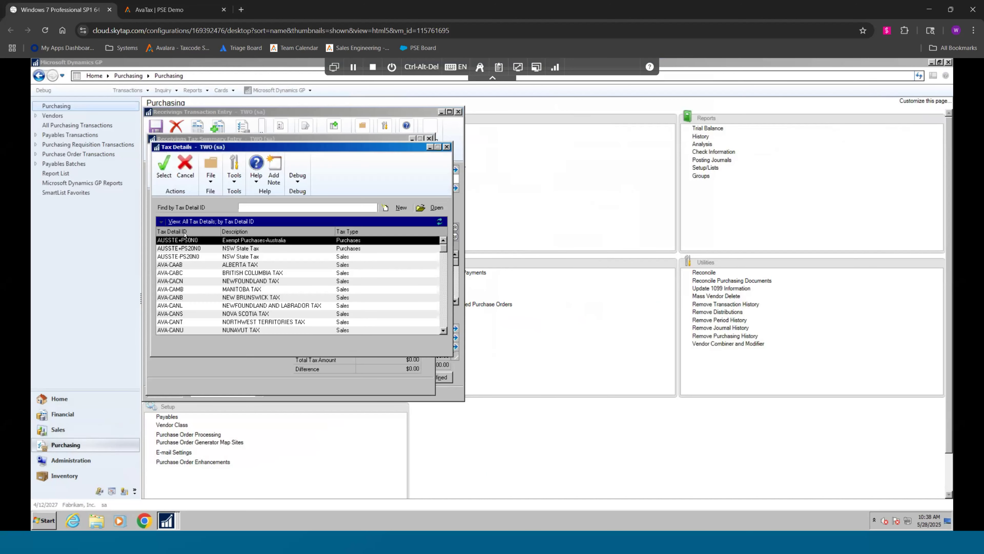
left_click(347, 232)
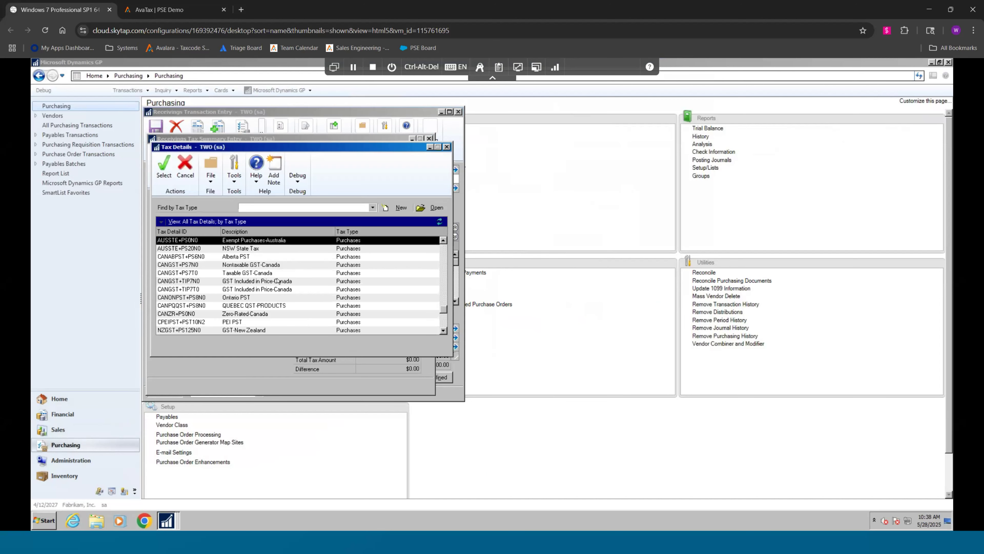
scroll(196, 288, "down", 2)
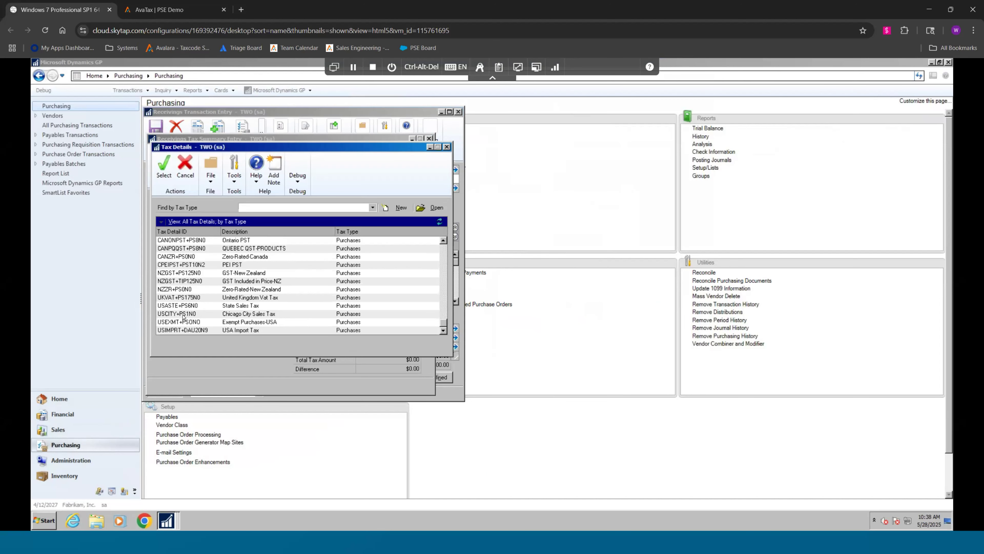
left_click(184, 305)
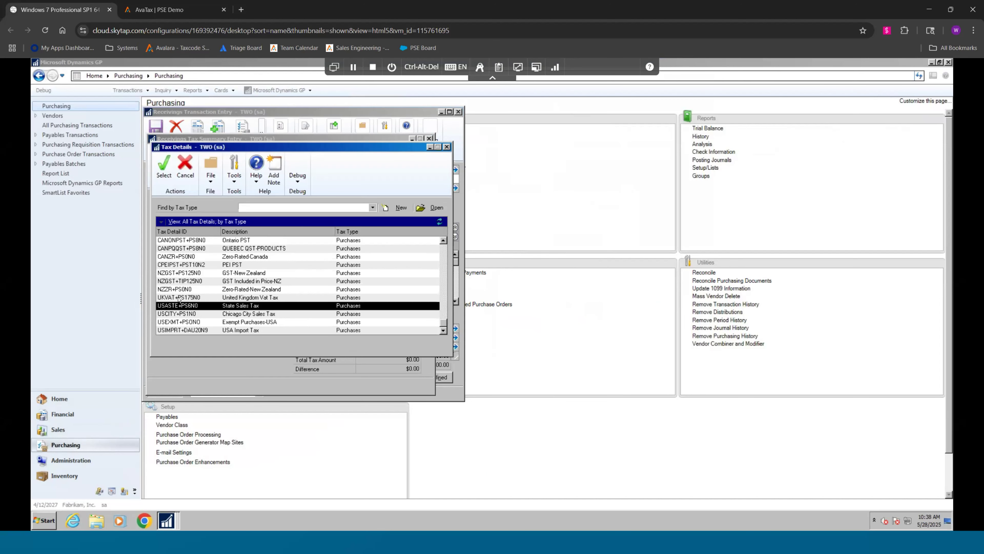
left_click(164, 166)
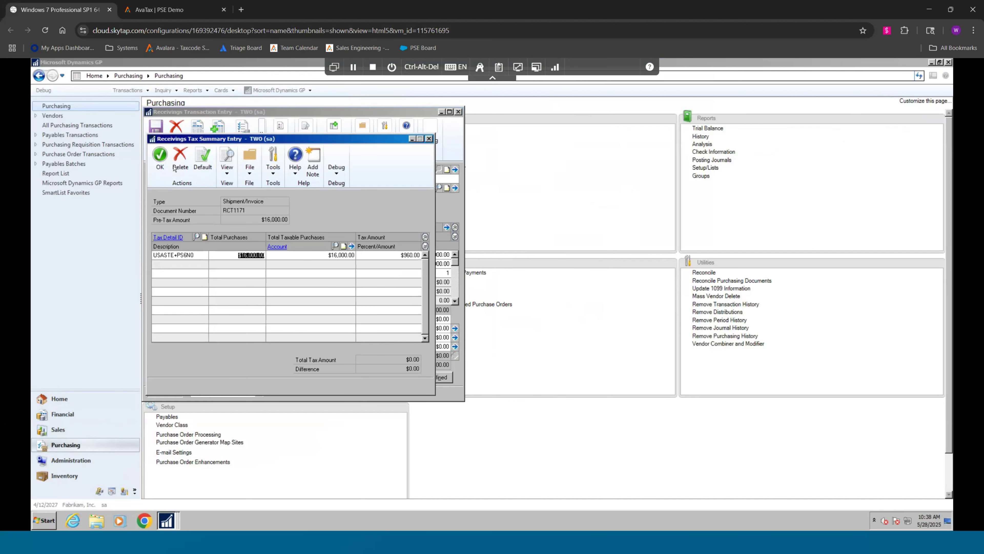
left_click(159, 157)
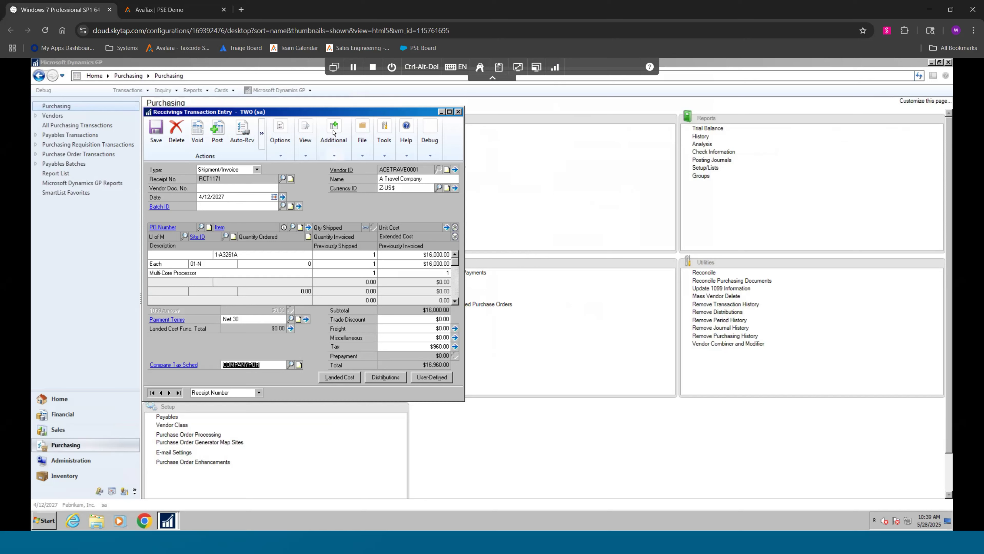
left_click(334, 140)
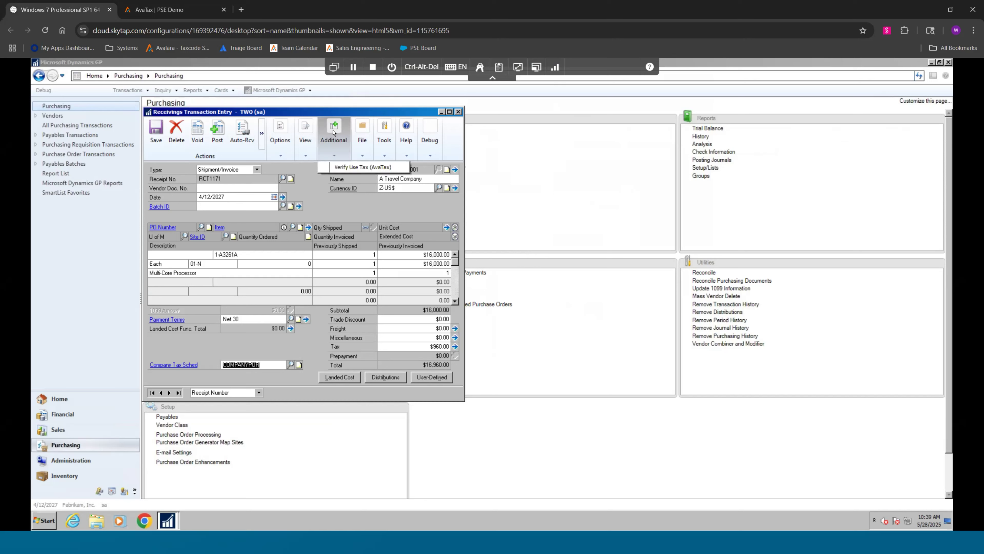
left_click(389, 166)
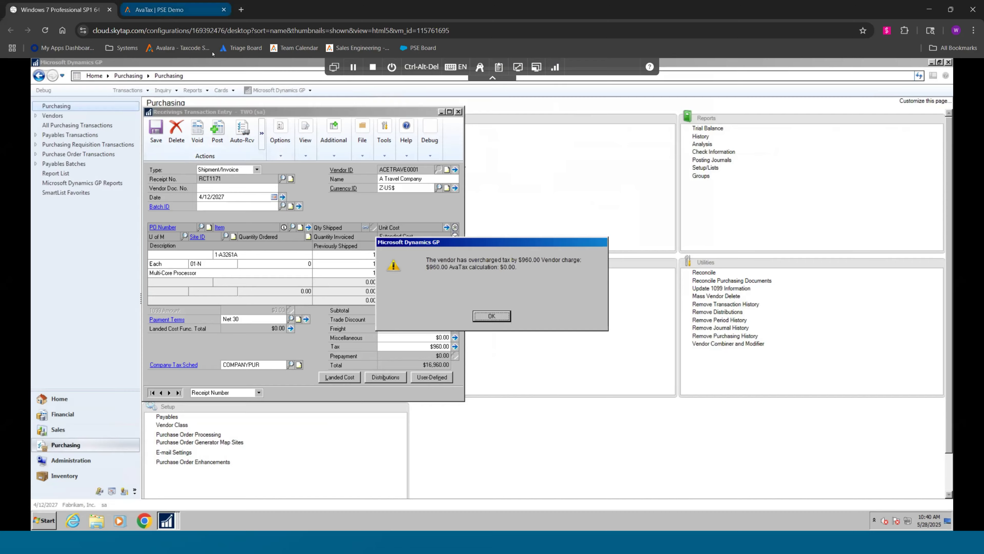
Switch to the Avalara consumer use transactions and examine the first transaction's status, total, taxable amount, charged and calculated tax, variance and unpaid tax
left_click(201, 10)
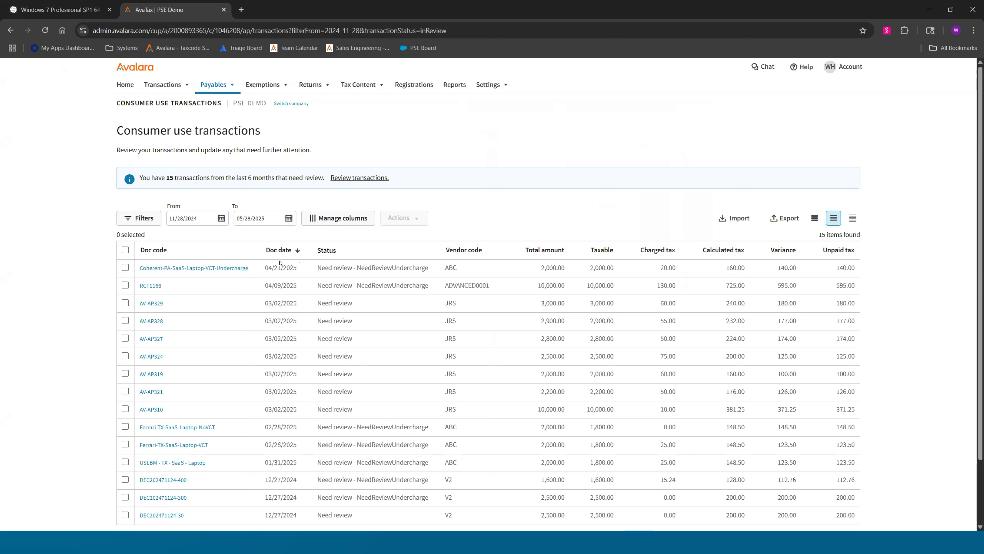
left_click_drag(444, 267, 339, 268)
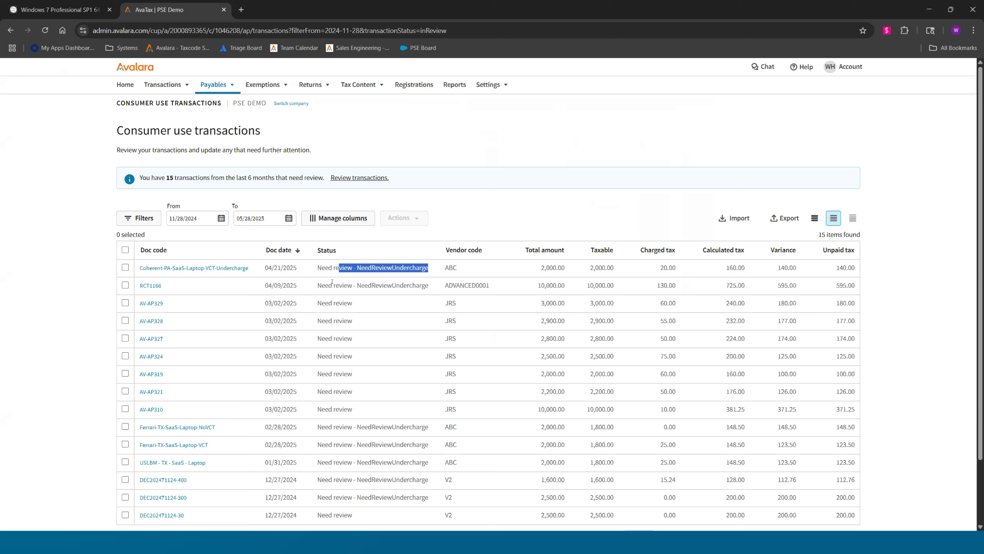
left_click_drag(568, 269, 540, 268)
left_click_drag(616, 268, 577, 268)
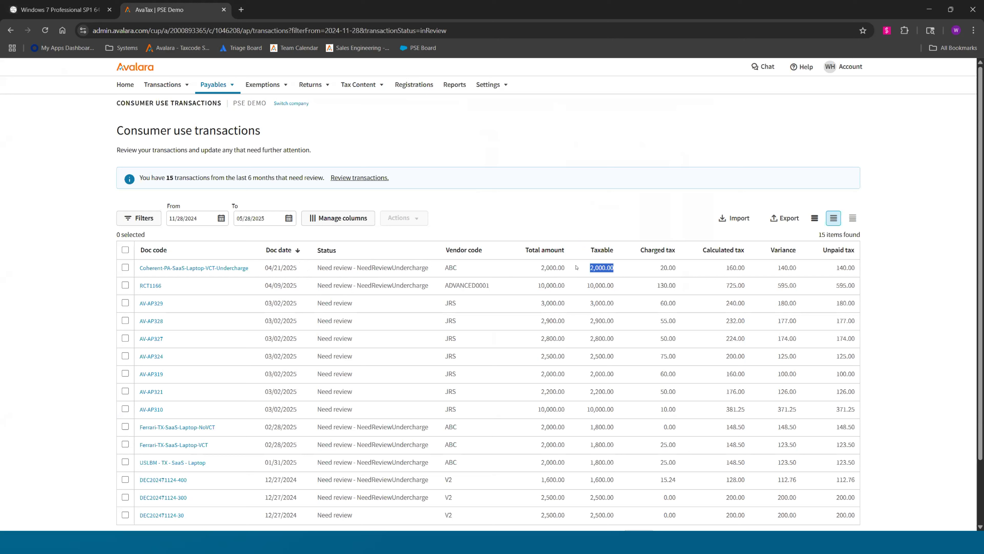
left_click_drag(679, 268, 659, 268)
double_click(737, 267)
left_click_drag(796, 274, 776, 272)
left_click_drag(859, 267, 832, 269)
Open the Coherent-PA-SaaS-Laptop-VCT-Undercharge purchase invoice and examine its status options and the jurisdictional breakdown of line 1
left_click(215, 267)
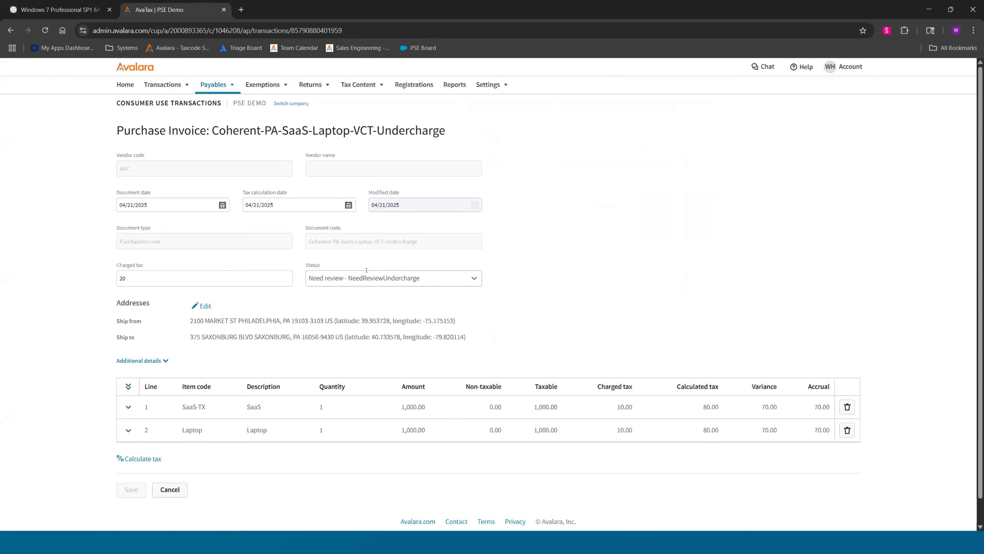
scroll(395, 359, "down", 1)
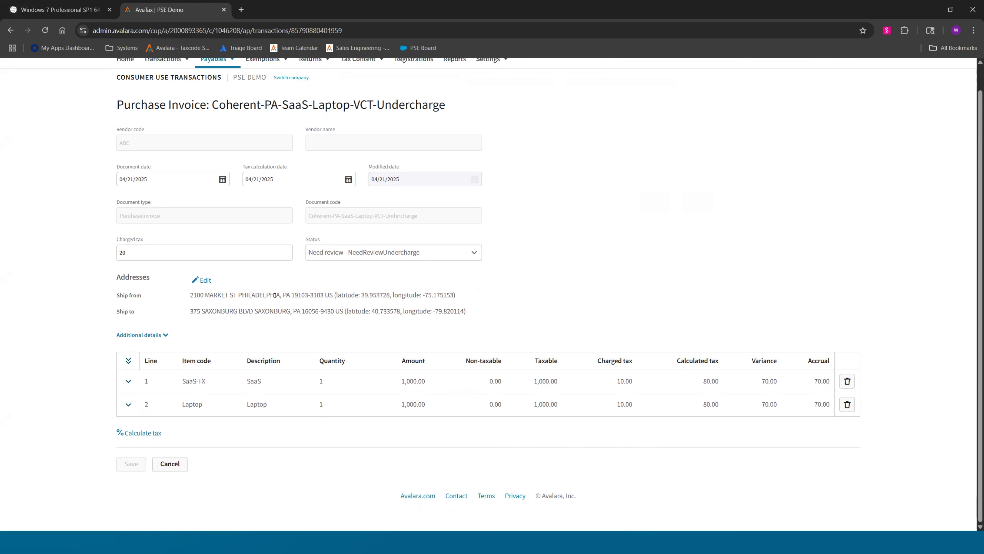
left_click(469, 251)
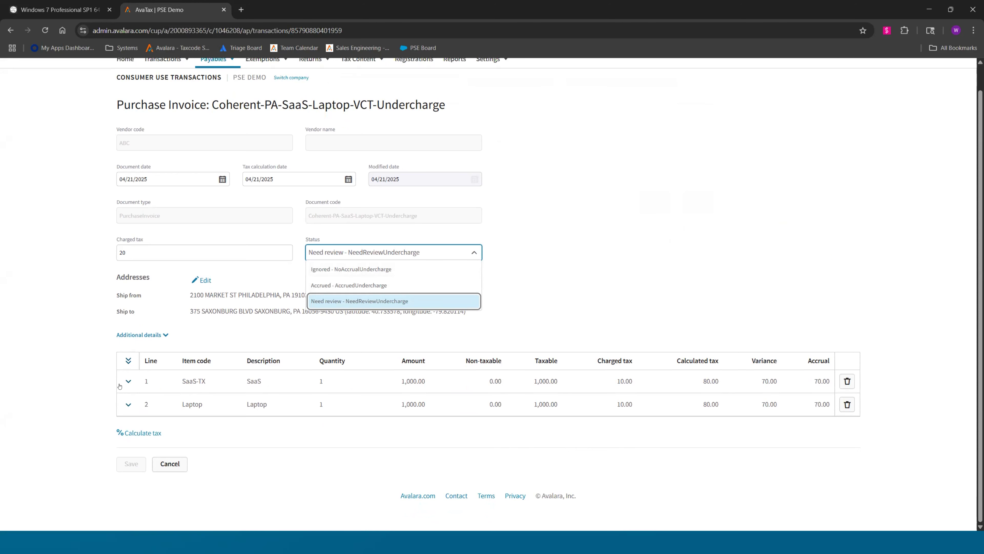
left_click(128, 380)
scroll(281, 373, "down", 3)
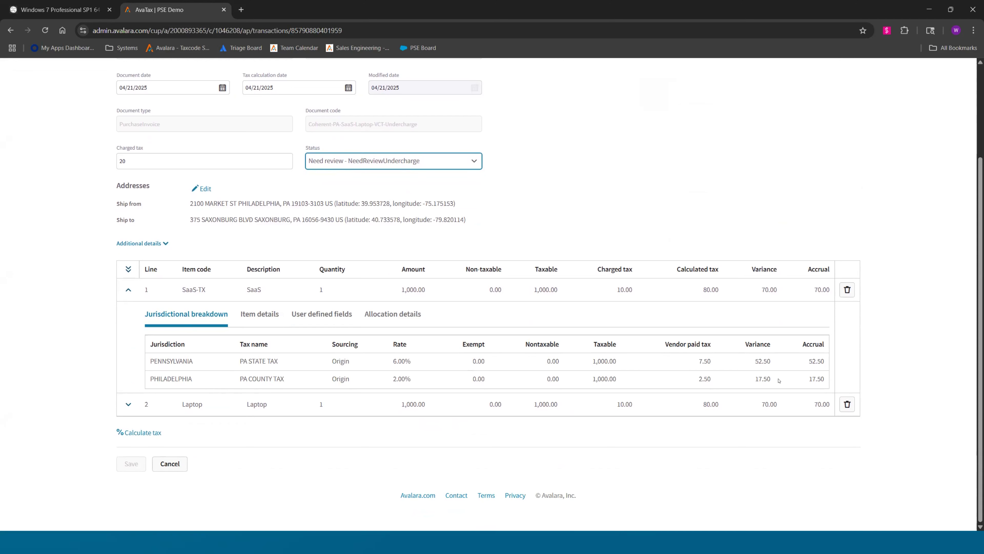
Allocate line 1 (SaaS-TX) across two allocation lines at 50 percent each
left_click(393, 314)
left_click(272, 340)
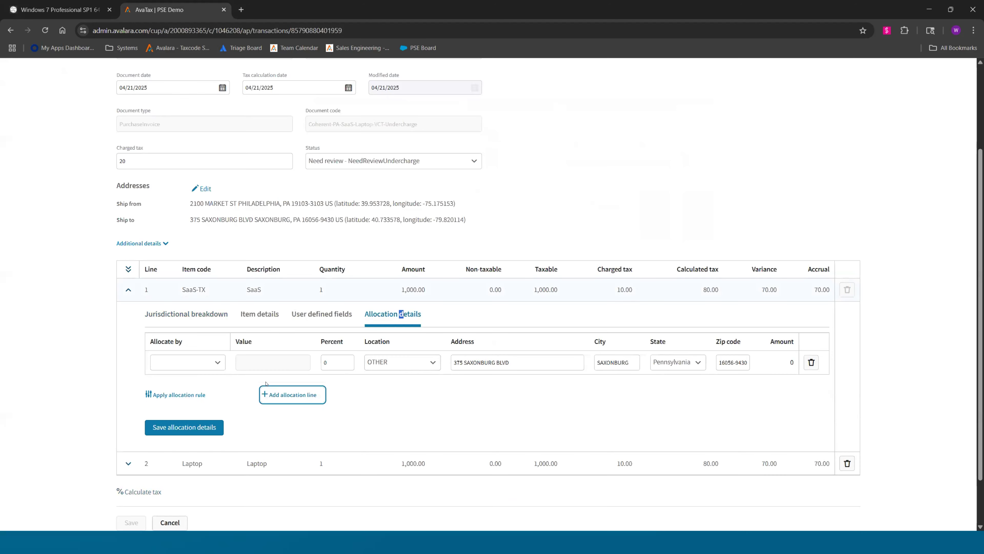
left_click(292, 395)
left_click(335, 362)
type("50")
left_click(331, 385)
type("50")
left_click(399, 362)
scroll(399, 416, "down", 1)
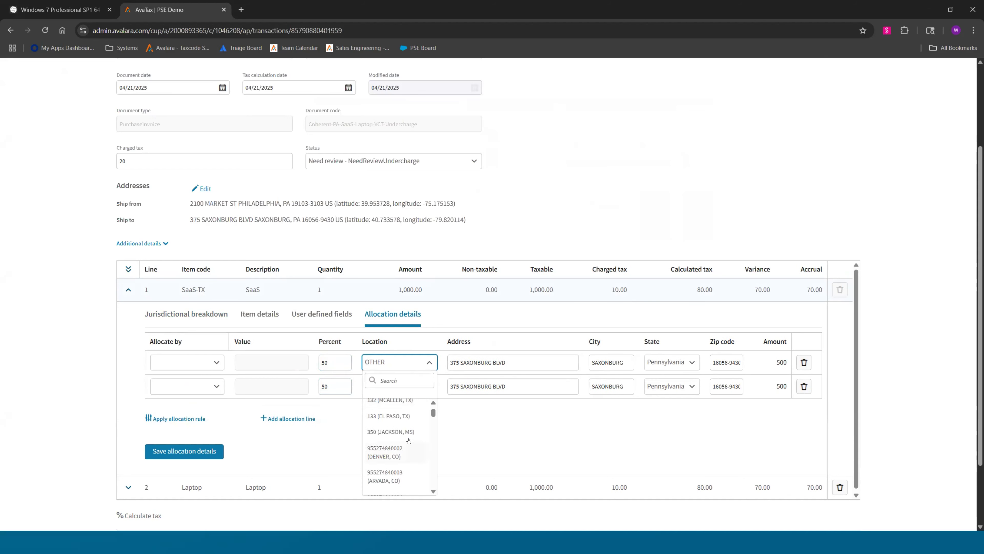
left_click(400, 416)
left_click(399, 386)
scroll(408, 478, "down", 2)
scroll(408, 478, "down", 1)
left_click(398, 497)
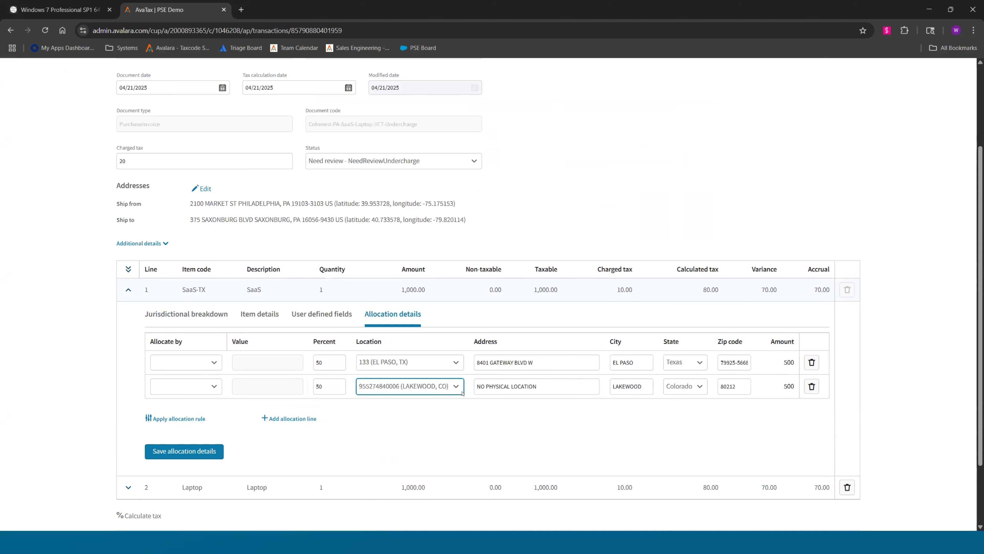
left_click(200, 452)
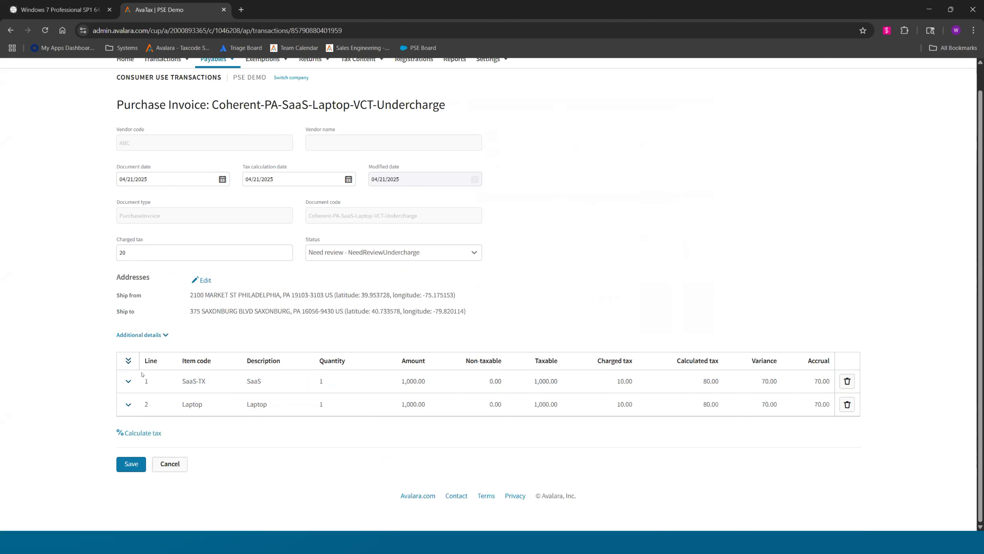
Recalculate the invoice's tax and expand the jurisdictional breakdowns of both allocated SaaS-TX lines
left_click(139, 433)
left_click(128, 381)
scroll(143, 439, "down", 3)
left_click(128, 388)
scroll(217, 218, "down", 2)
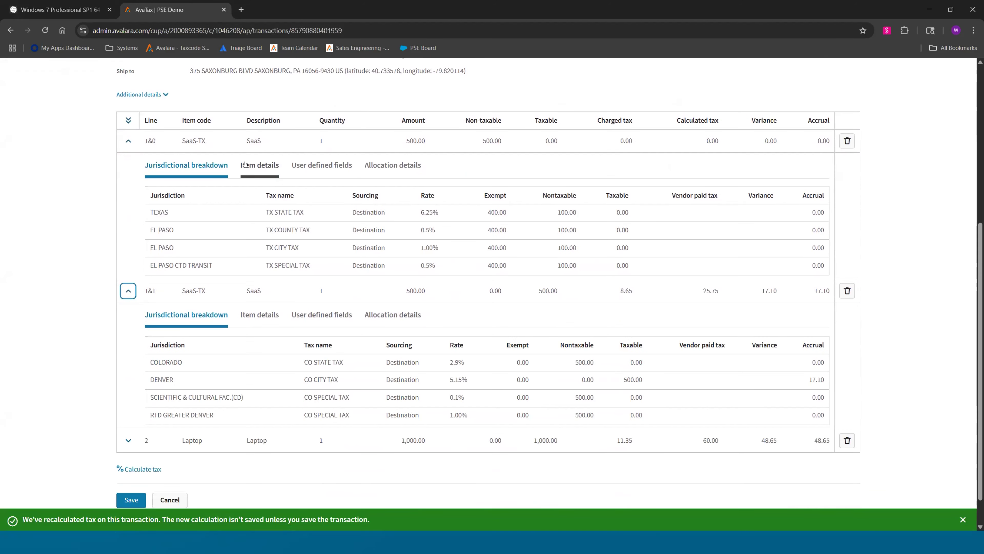